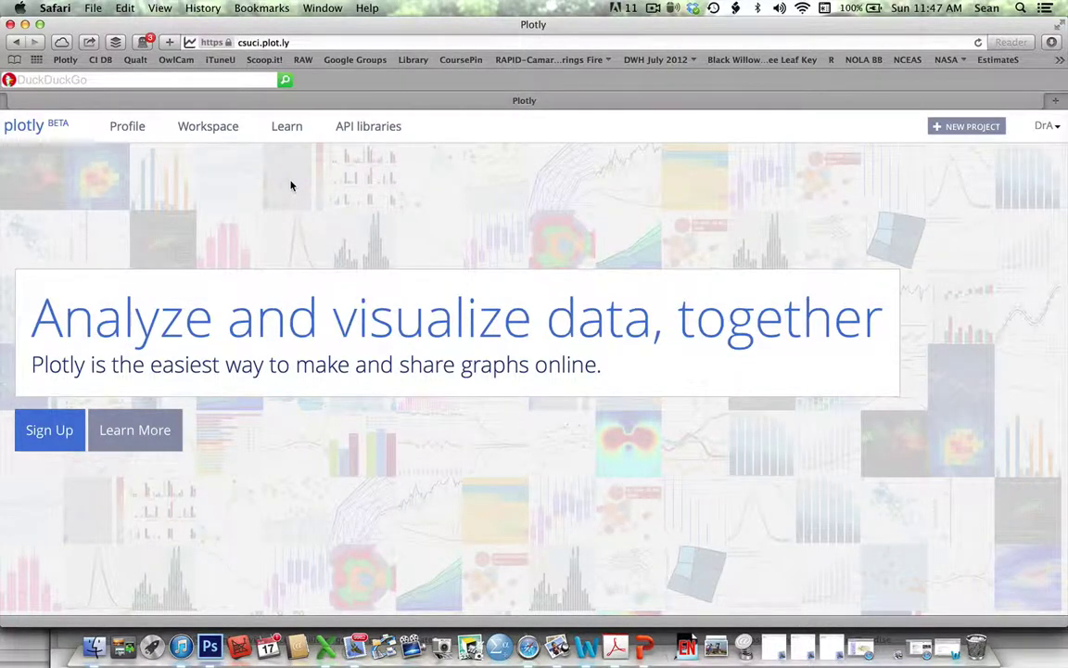
# - Go to the Learn page and scroll to tutorials like Line of best fit and Histograms
pyautogui.click(290, 129)
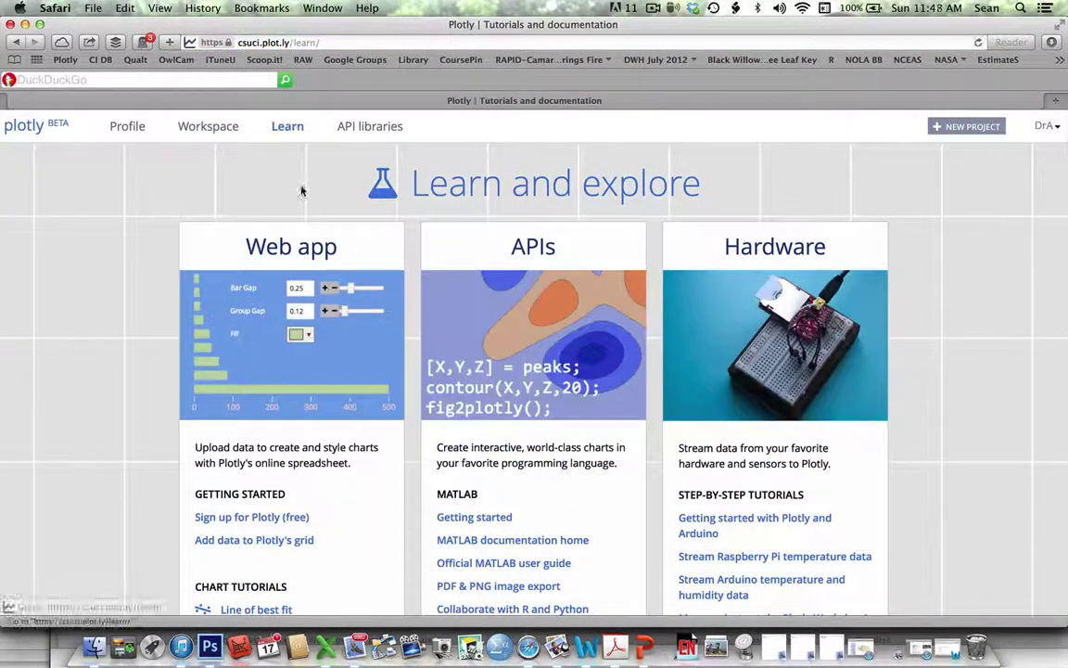
pyautogui.scroll(-5, 301, 186)
pyautogui.scroll(-1, 300, 195)
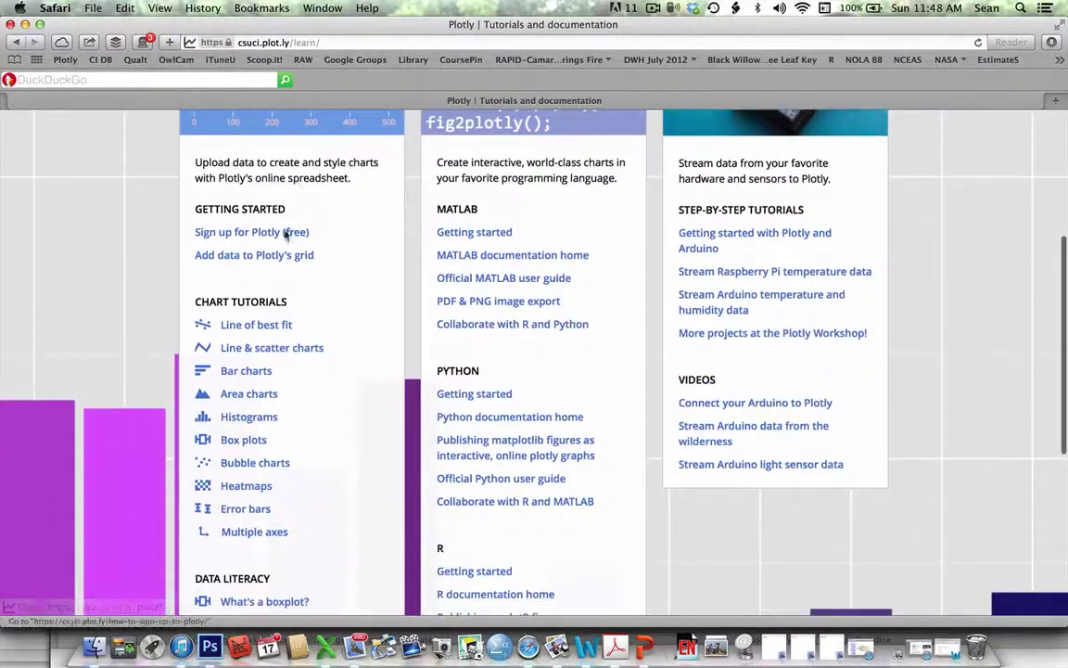
pyautogui.scroll(-3, 269, 330)
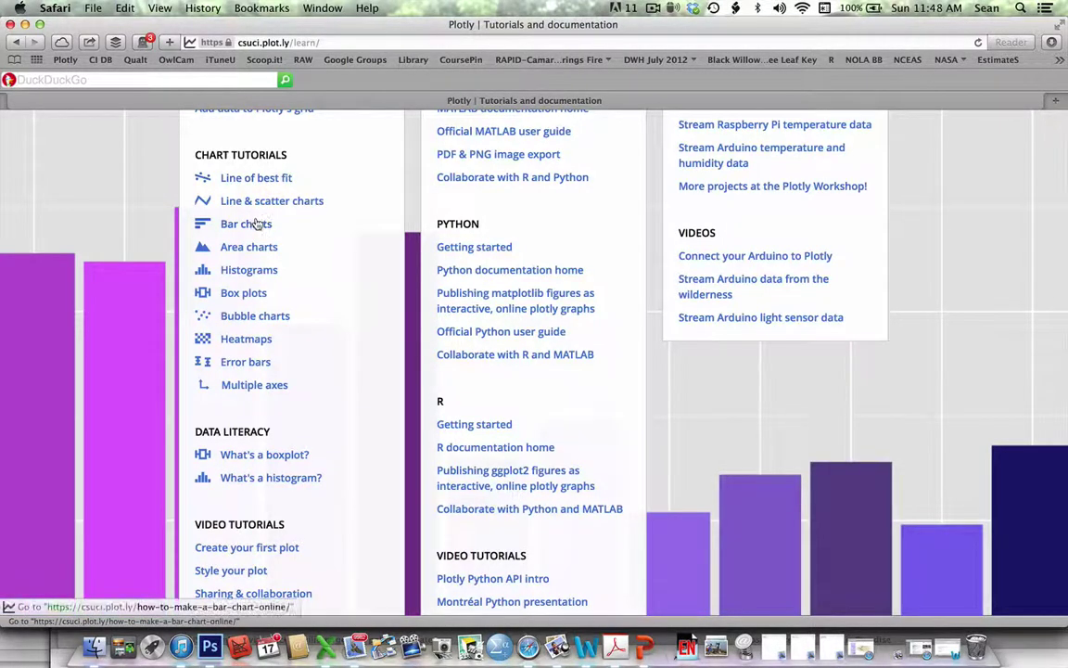
pyautogui.click(243, 293)
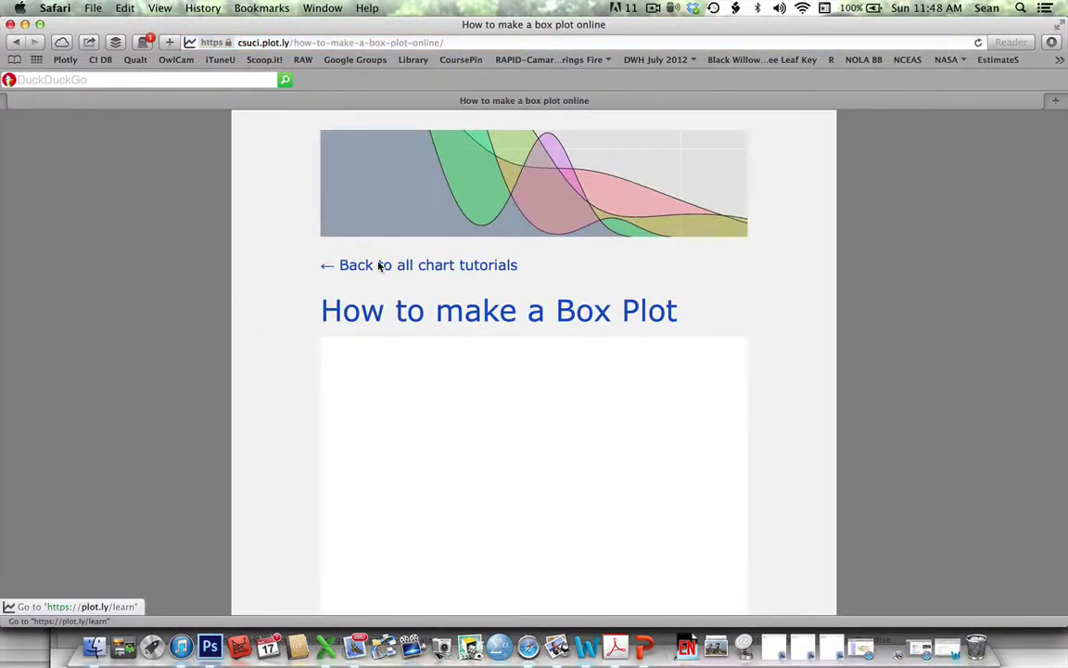
pyautogui.scroll(-3, 417, 273)
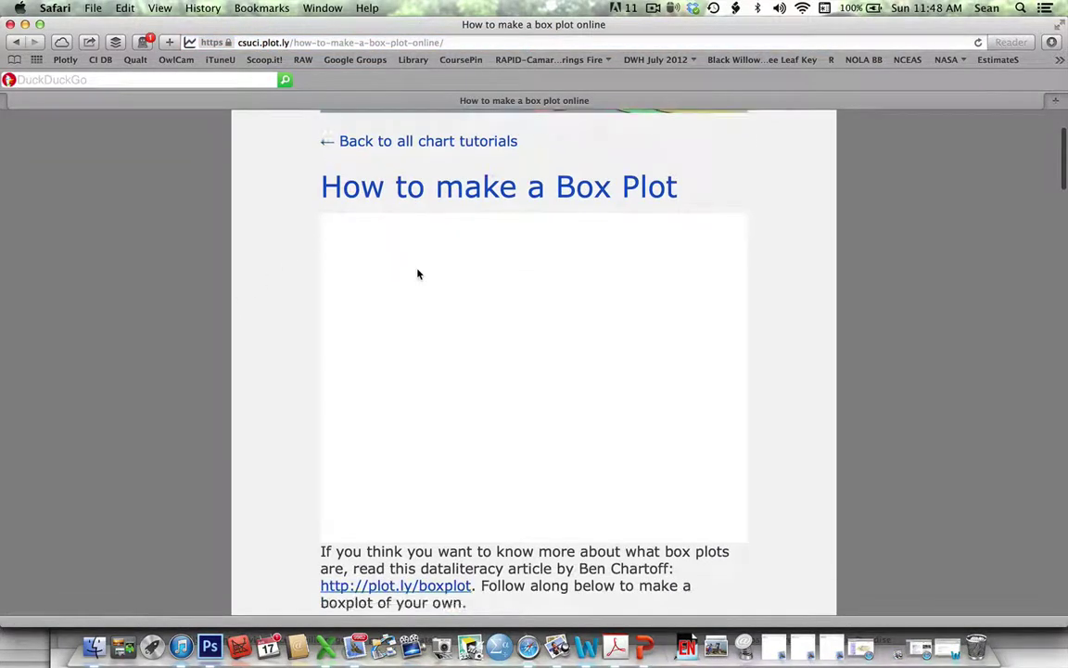
pyautogui.scroll(3, 417, 274)
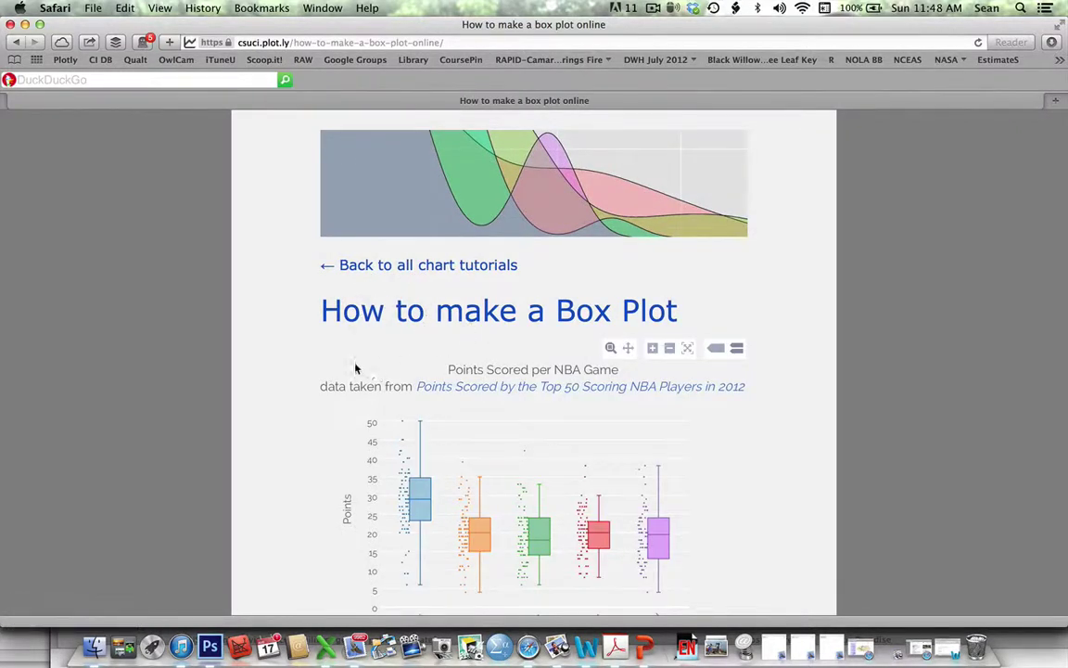
pyautogui.scroll(-4, 305, 362)
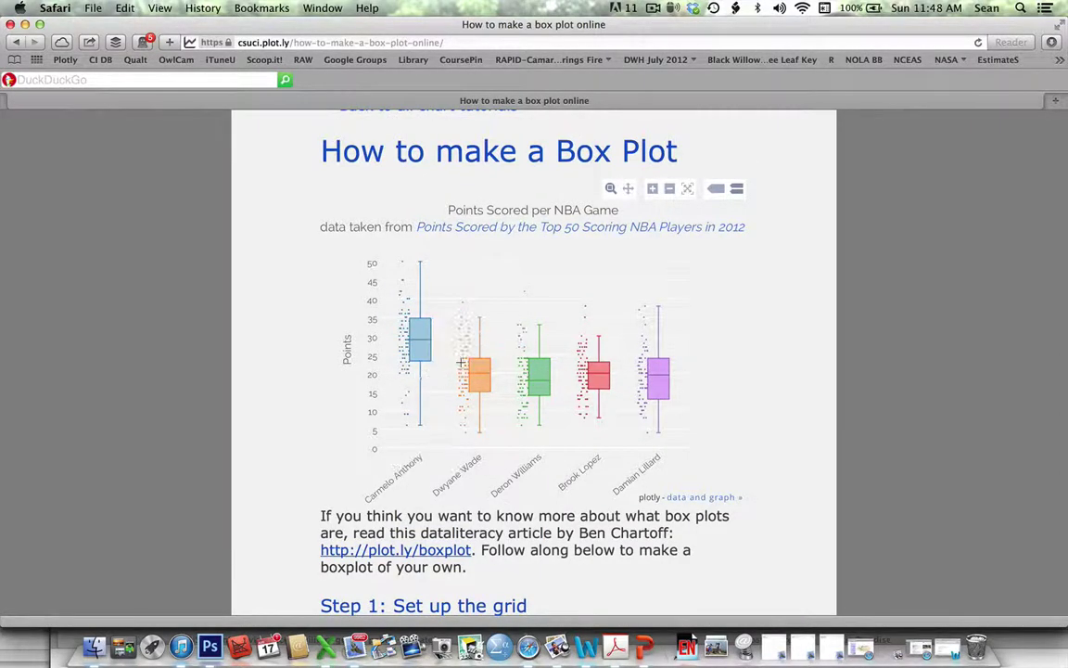
pyautogui.moveTo(654, 376)
pyautogui.scroll(-3, 281, 473)
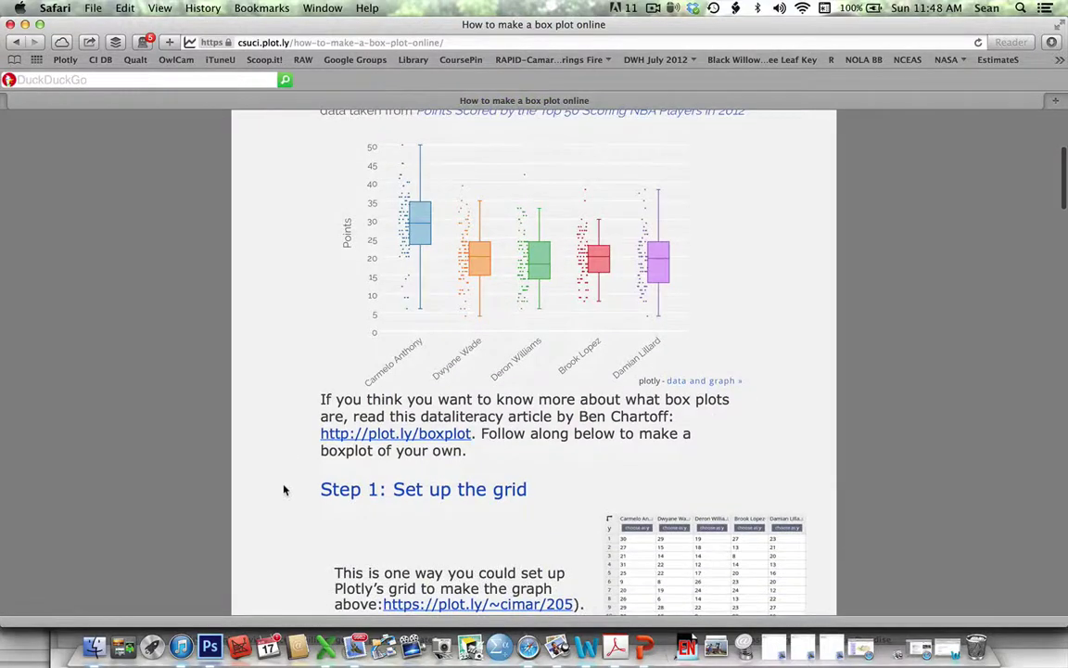
pyautogui.scroll(-5, 285, 486)
pyautogui.scroll(10, 286, 486)
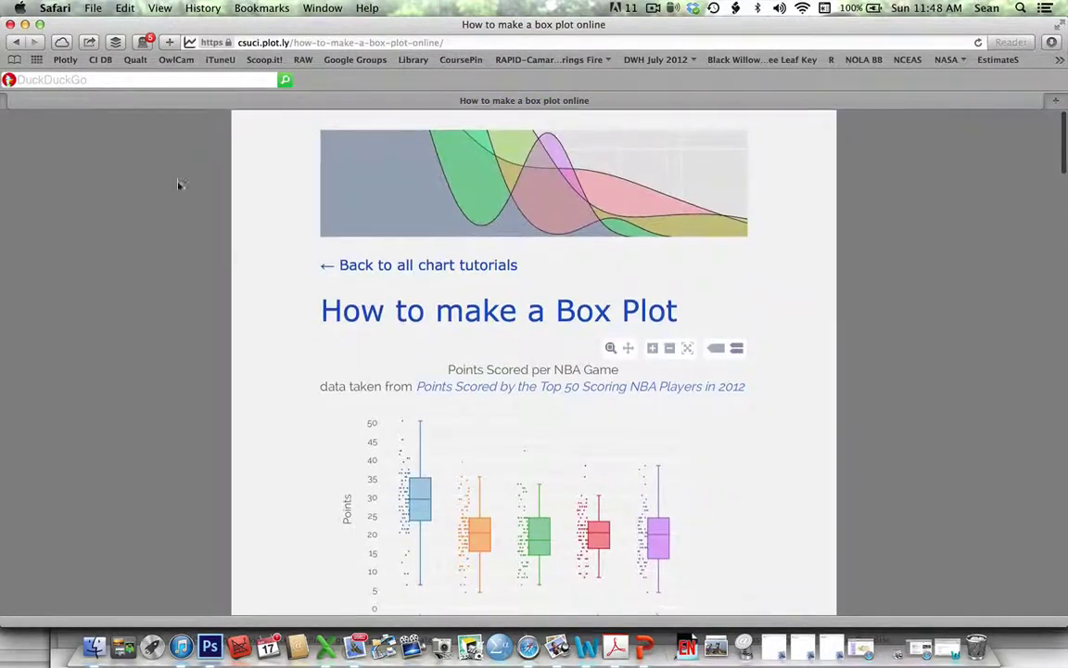
pyautogui.click(15, 43)
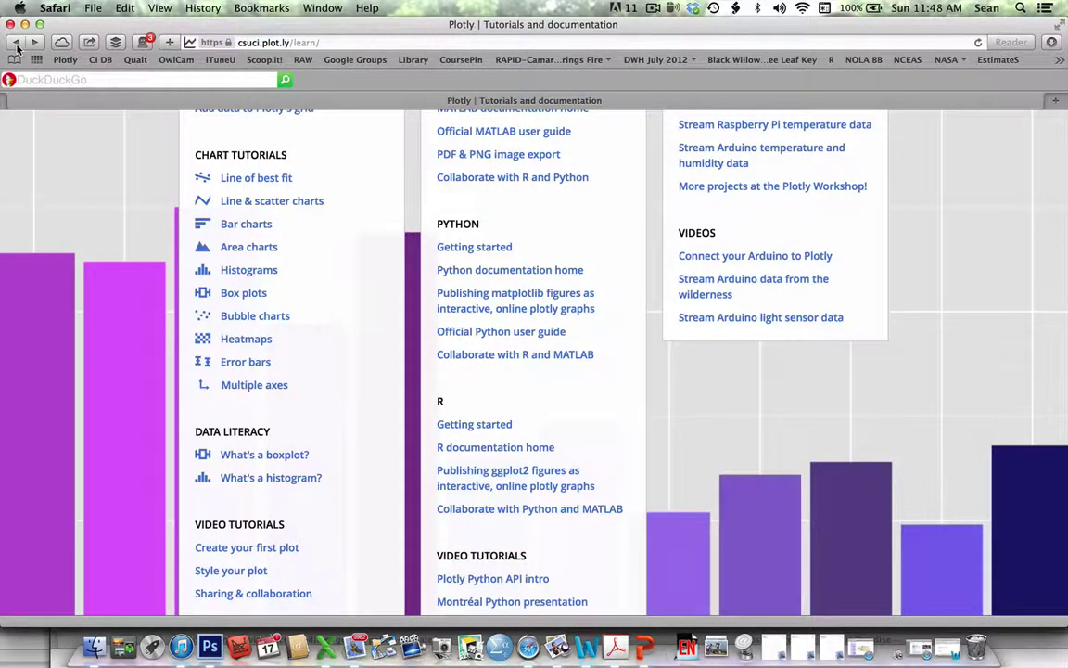
# - Return to the top and open the Workspace showing the Holothurian files under My files
pyautogui.scroll(10, 119, 137)
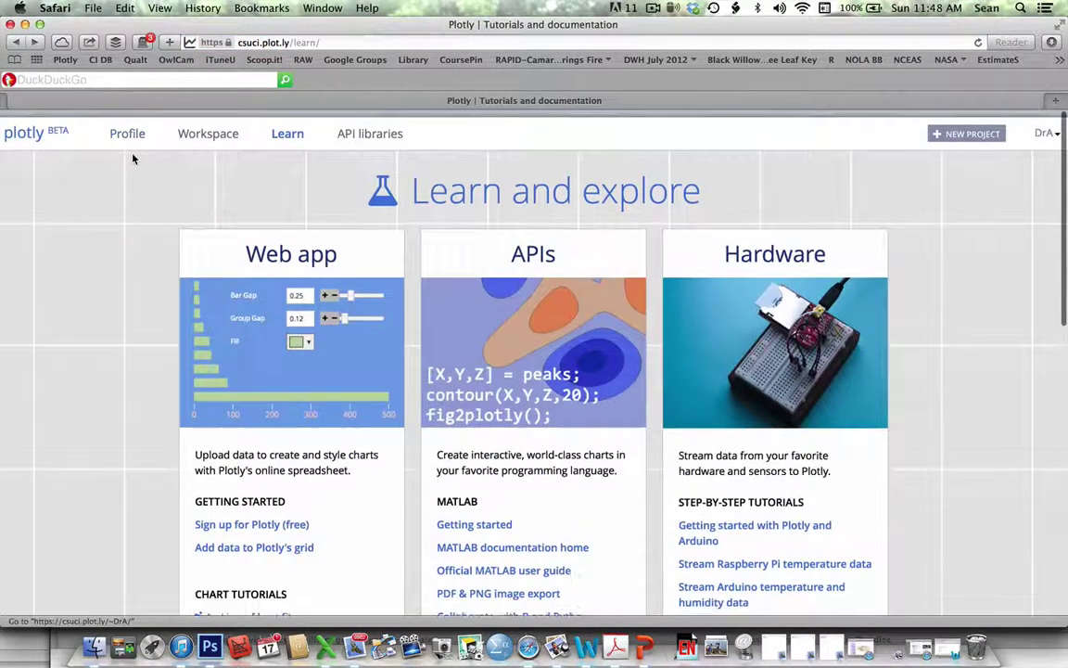
pyautogui.click(195, 134)
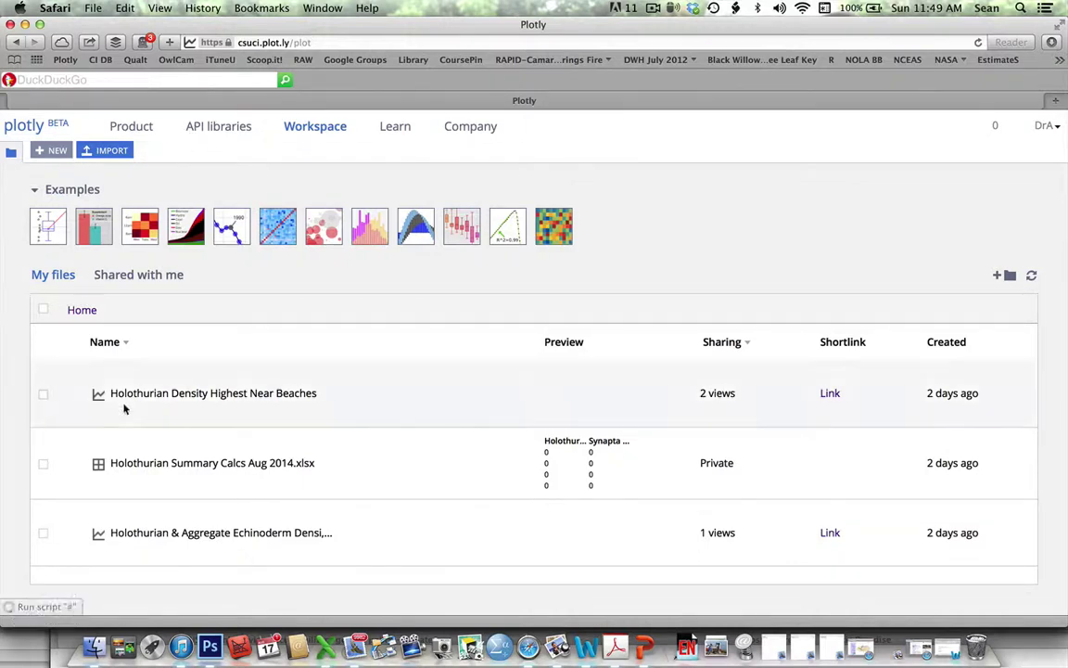
# - Open Holothurian Summary Calcs Aug 2014.xlsx from My files in the data grid
pyautogui.scroll(-2, 139, 417)
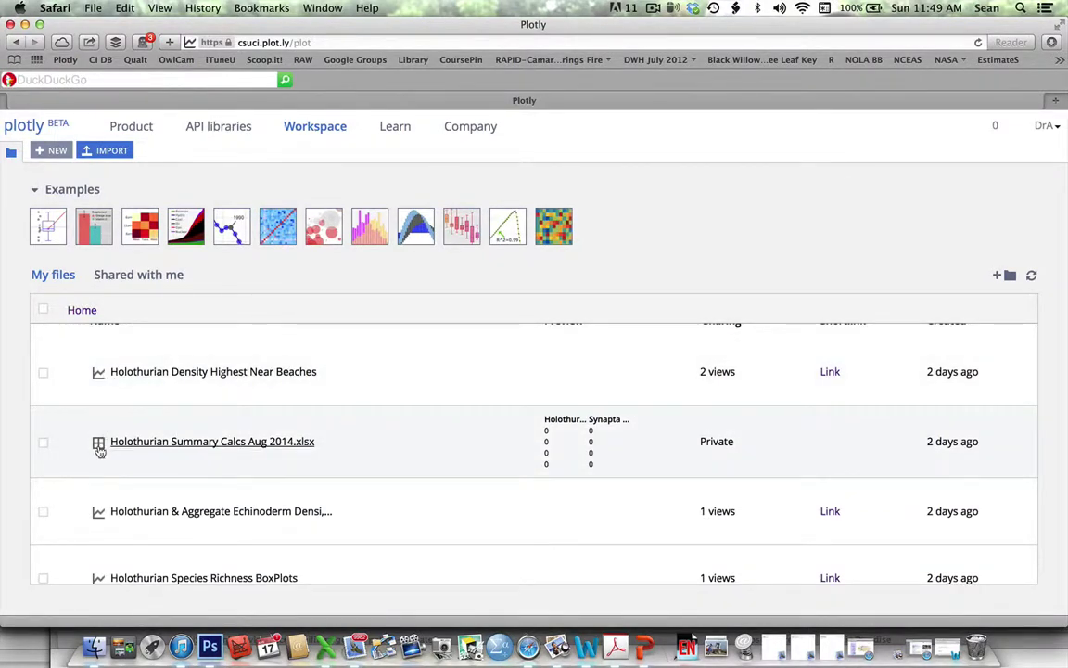
pyautogui.click(159, 443)
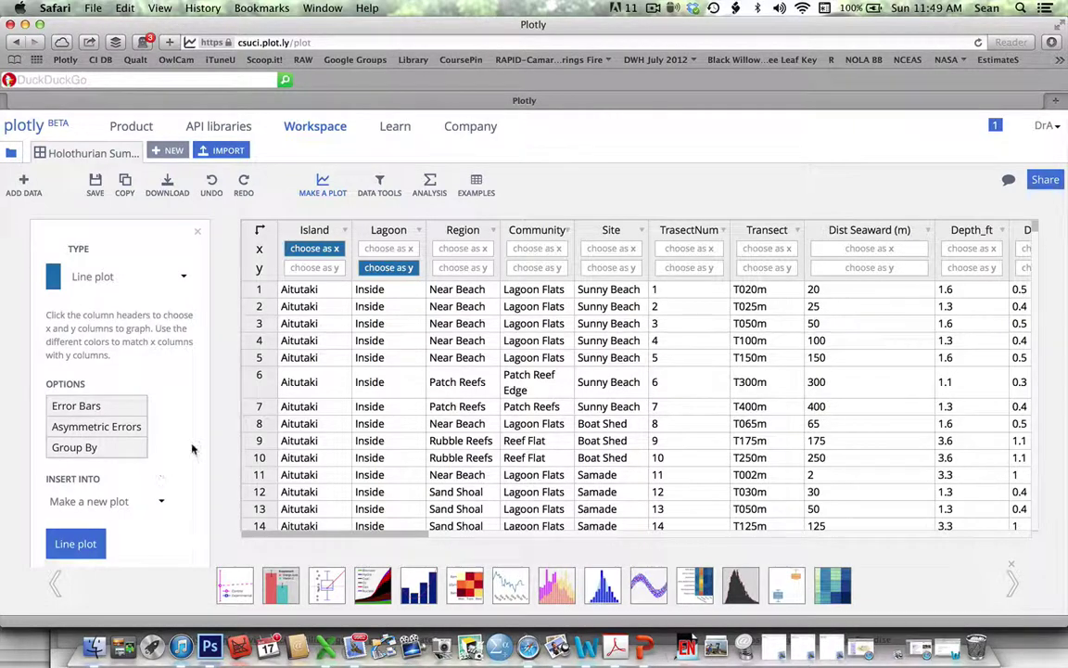
# - Switch the chart type from Bubble to Scatter plot and clear the Island x and Lagoon y choices
pyautogui.click(323, 195)
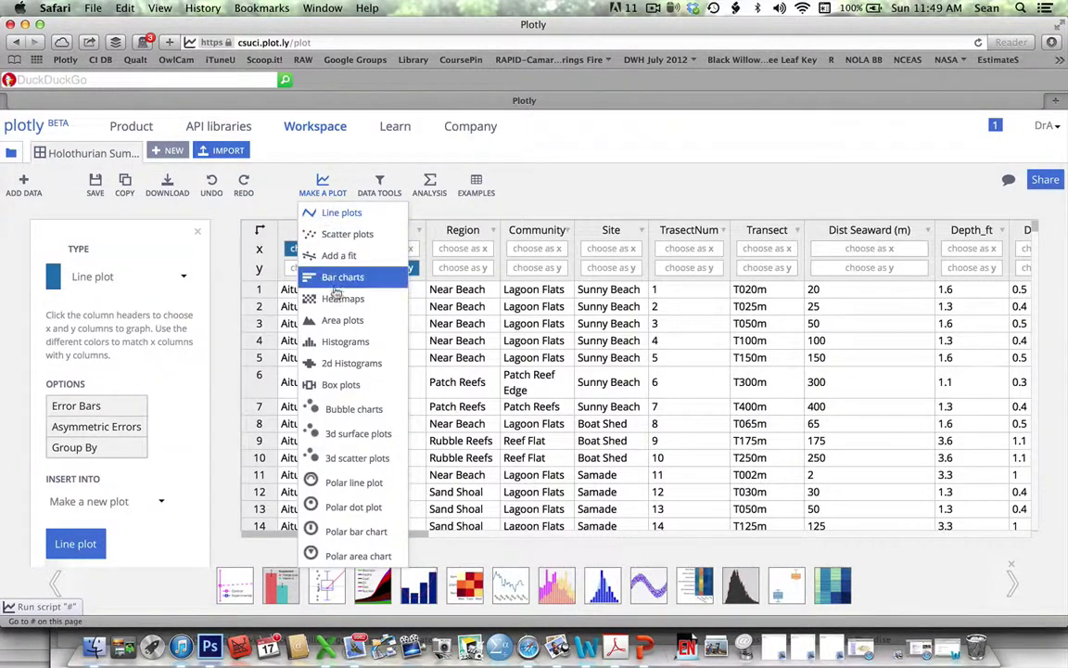
pyautogui.click(327, 414)
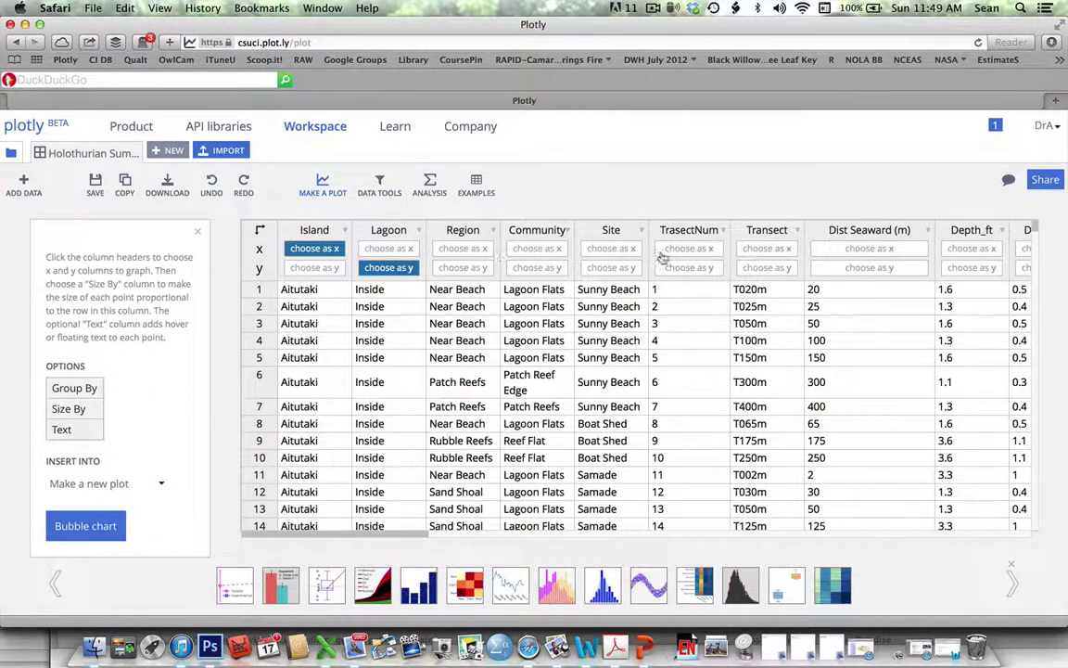
pyautogui.click(325, 189)
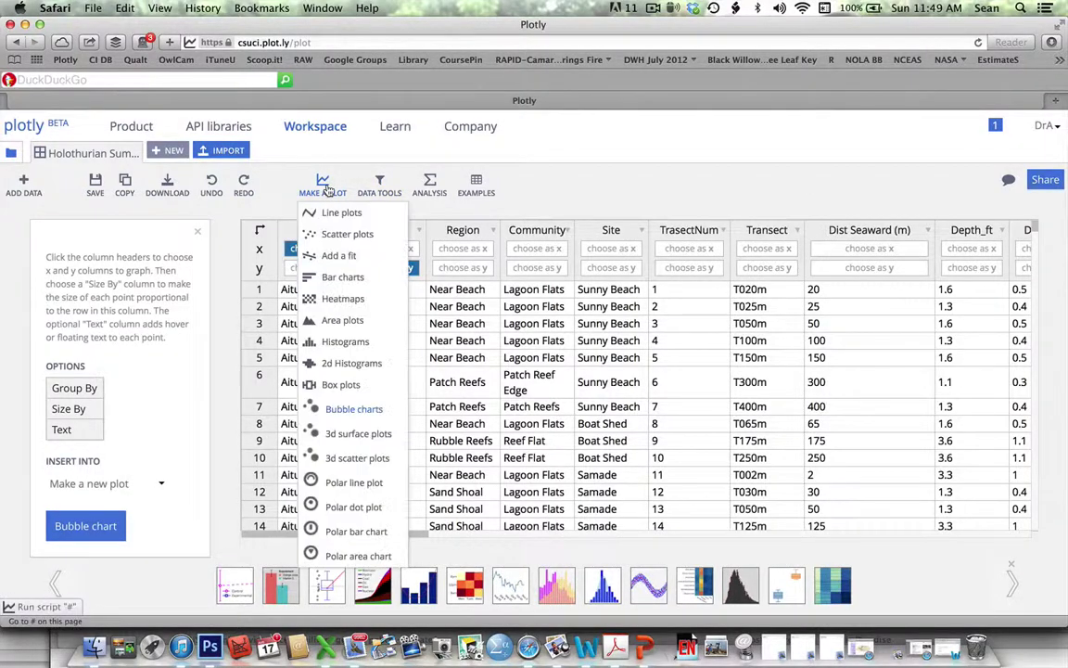
pyautogui.rightClick(320, 238)
pyautogui.click(318, 235)
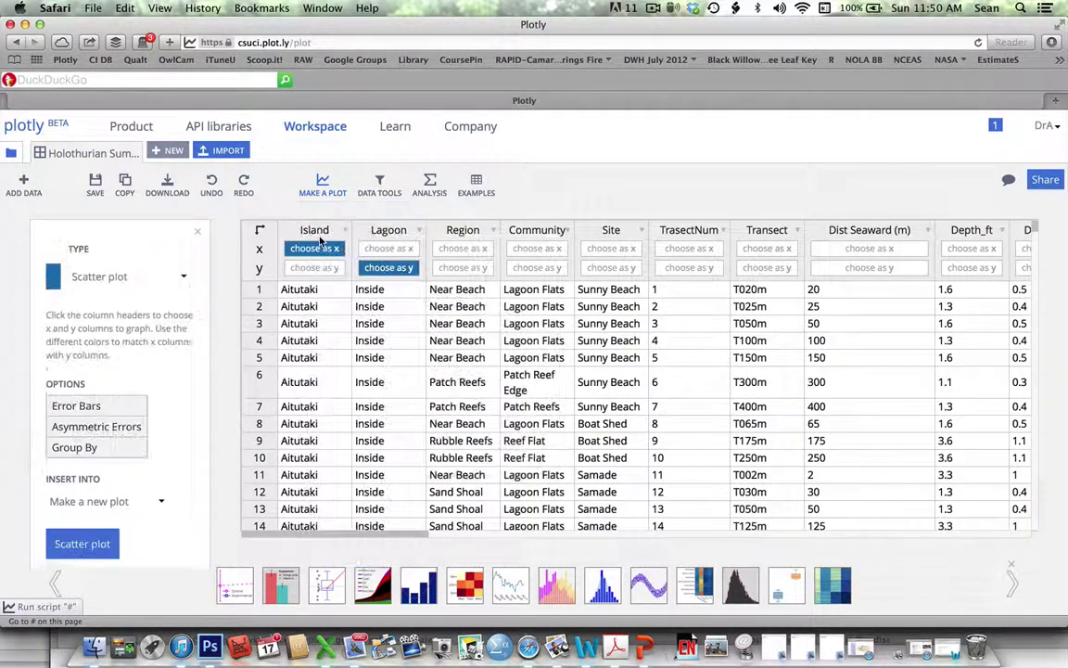
pyautogui.click(380, 268)
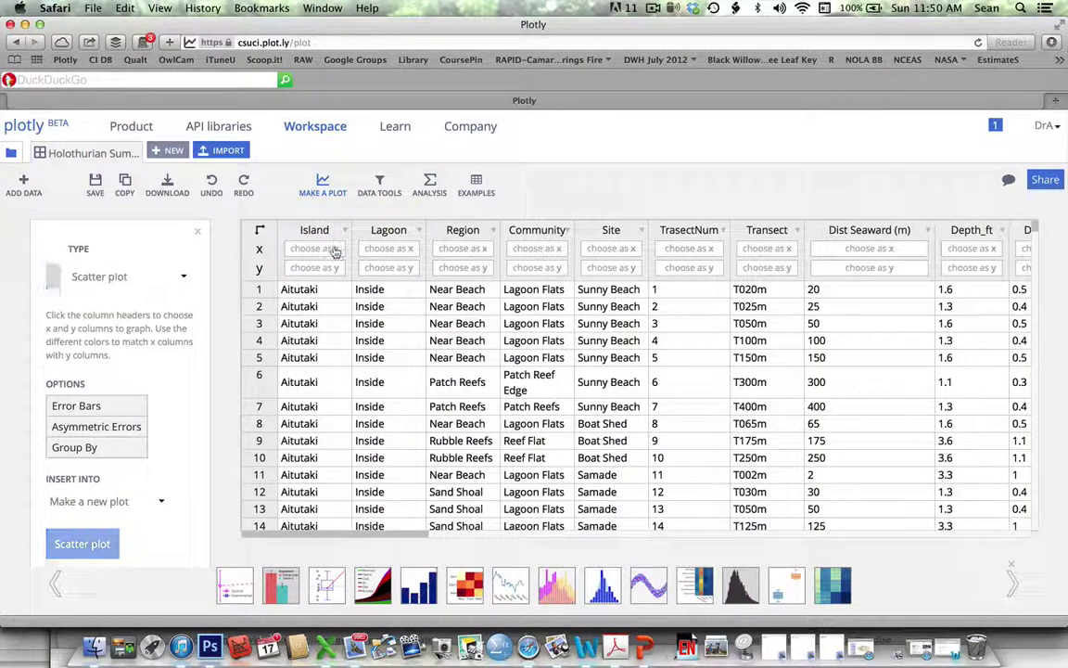
# - Choose Sand_cov as x and Sum Cucumbers as y, then create the scatter plot
pyautogui.hscroll(5, 405, 262)
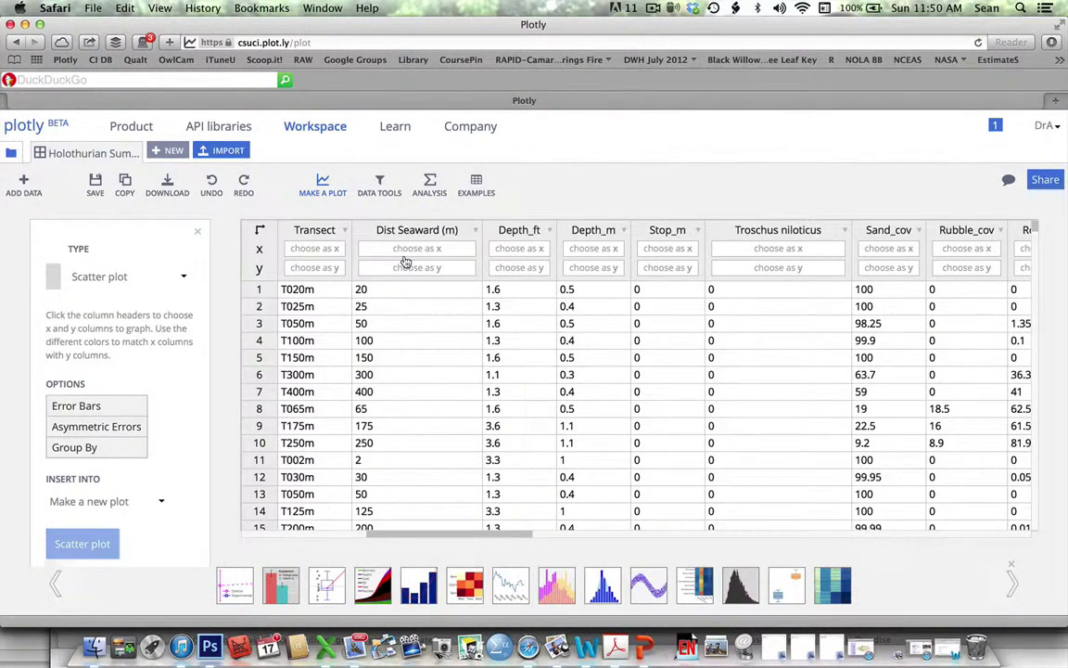
pyautogui.scroll(-3, 501, 265)
pyautogui.hscroll(5, 501, 264)
pyautogui.click(463, 248)
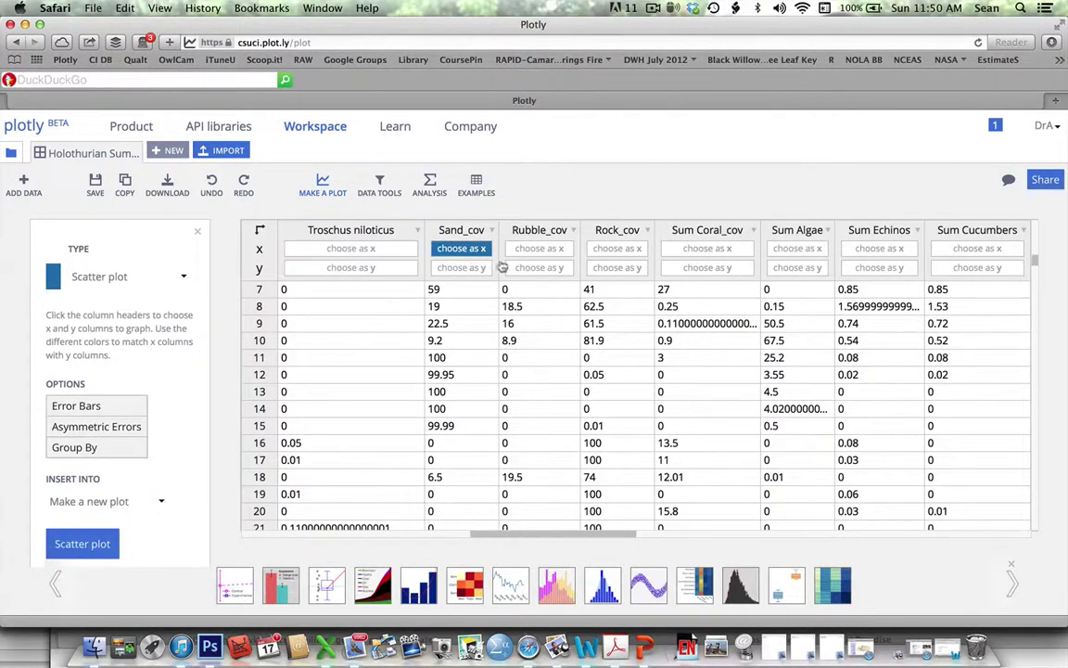
pyautogui.hscroll(10, 519, 267)
pyautogui.scroll(2, 519, 267)
pyautogui.hscroll(-5, 519, 267)
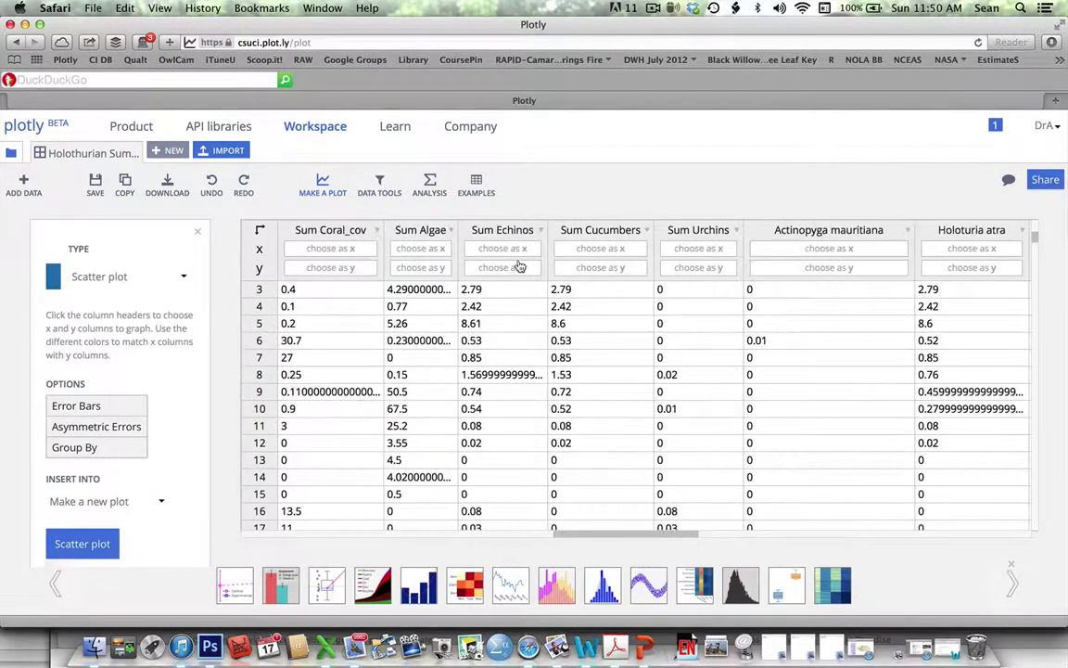
pyautogui.click(582, 268)
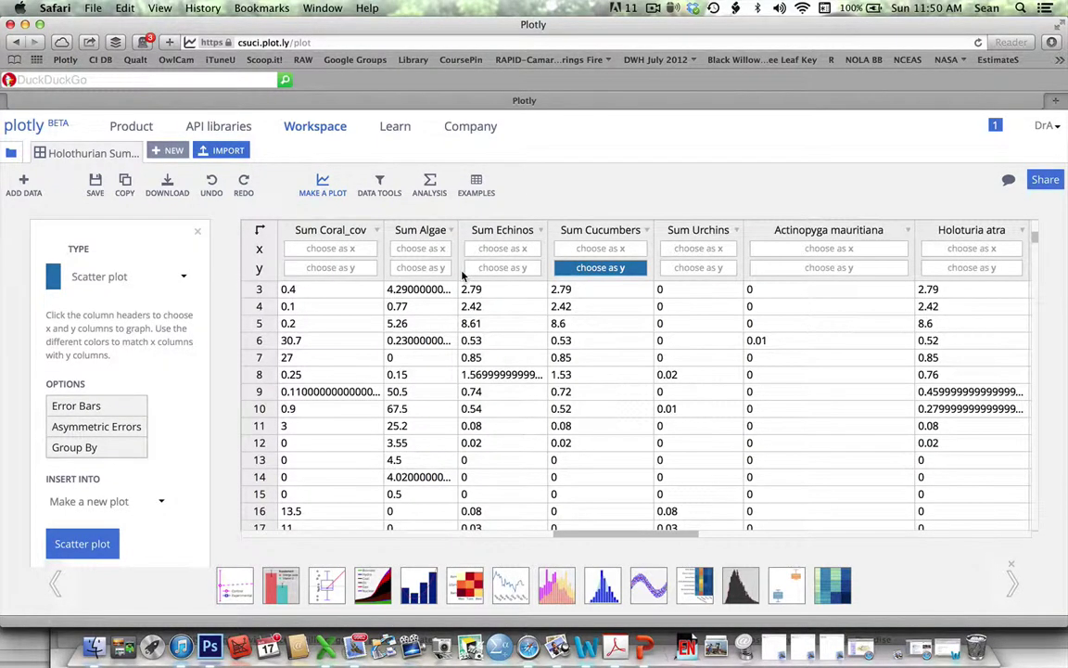
pyautogui.click(69, 543)
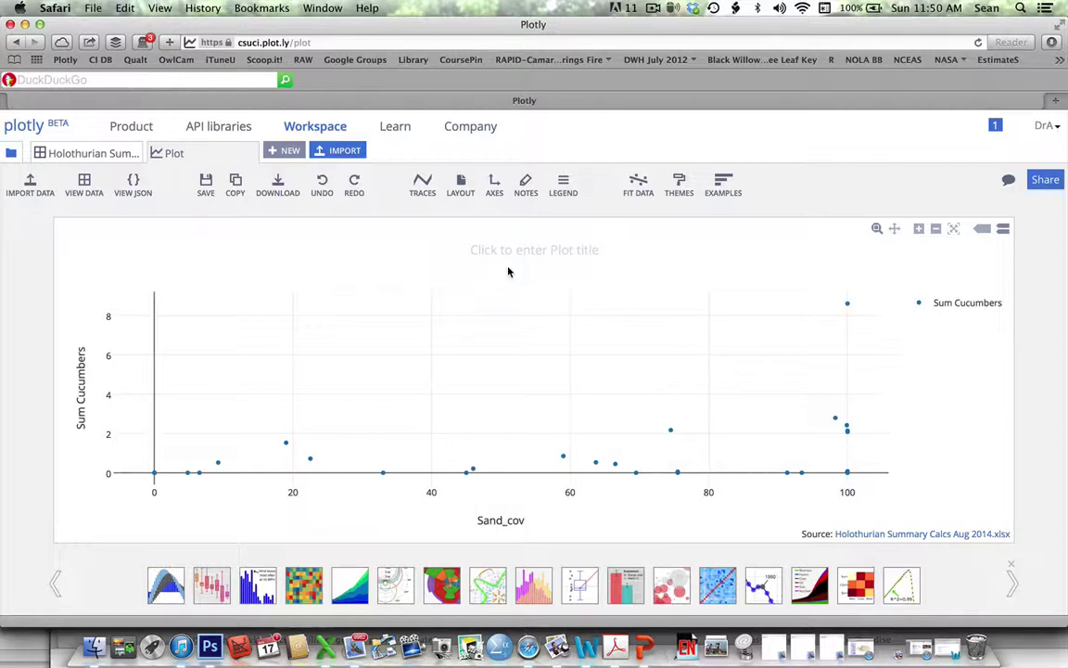
# - Return to the Workspace file browser via the blue folder icon
pyautogui.click(11, 151)
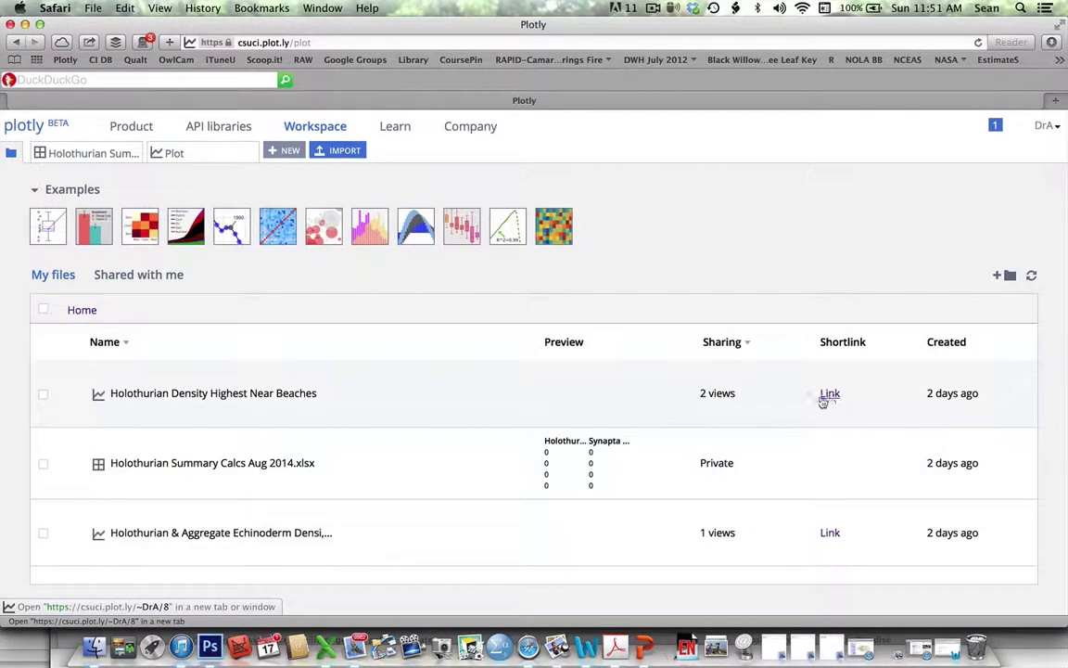
# - Open the saved plot 'Holothurian Density Highest Near Beaches'
pyautogui.click(271, 402)
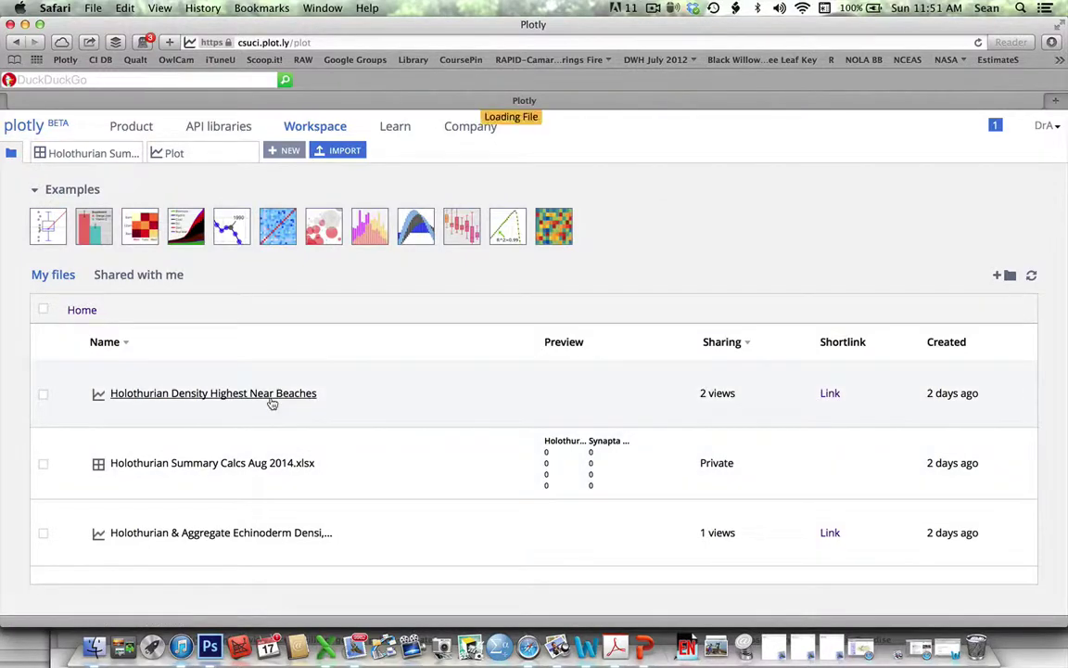